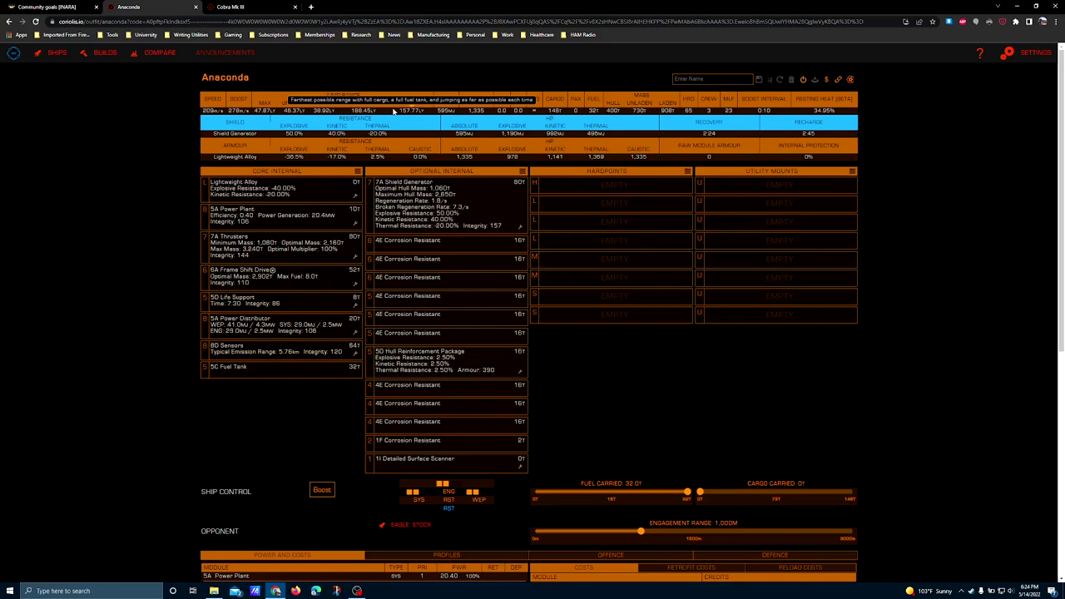
Step: Compare the Anaconda and Cobra Mk III builds, looking over their ship statistics and fitted modules
{"action": "left_click", "coordinate": [240, 13]}
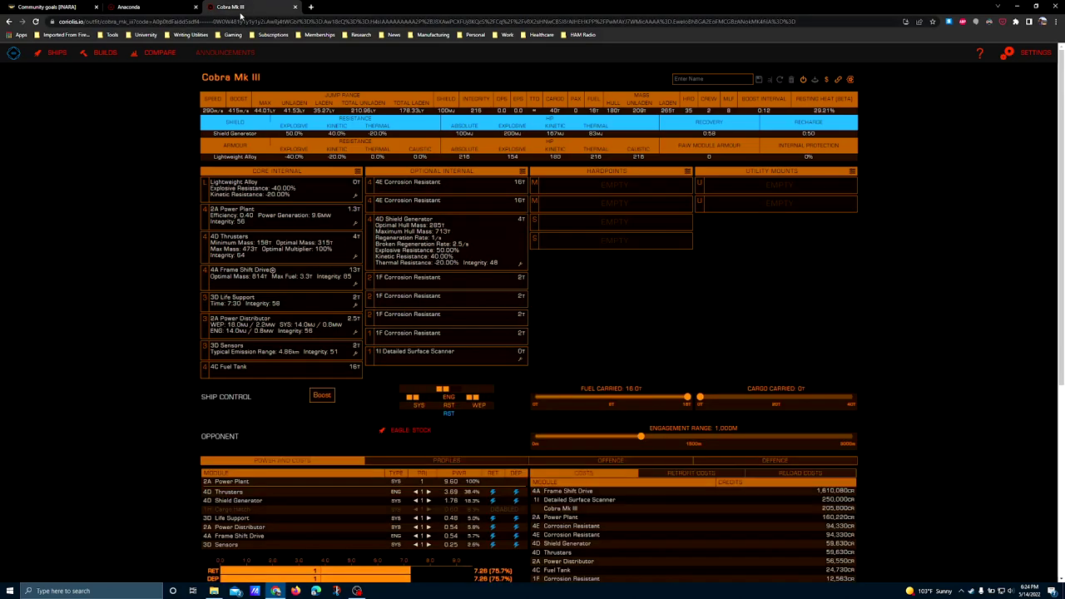
{"action": "left_click", "coordinate": [175, 14]}
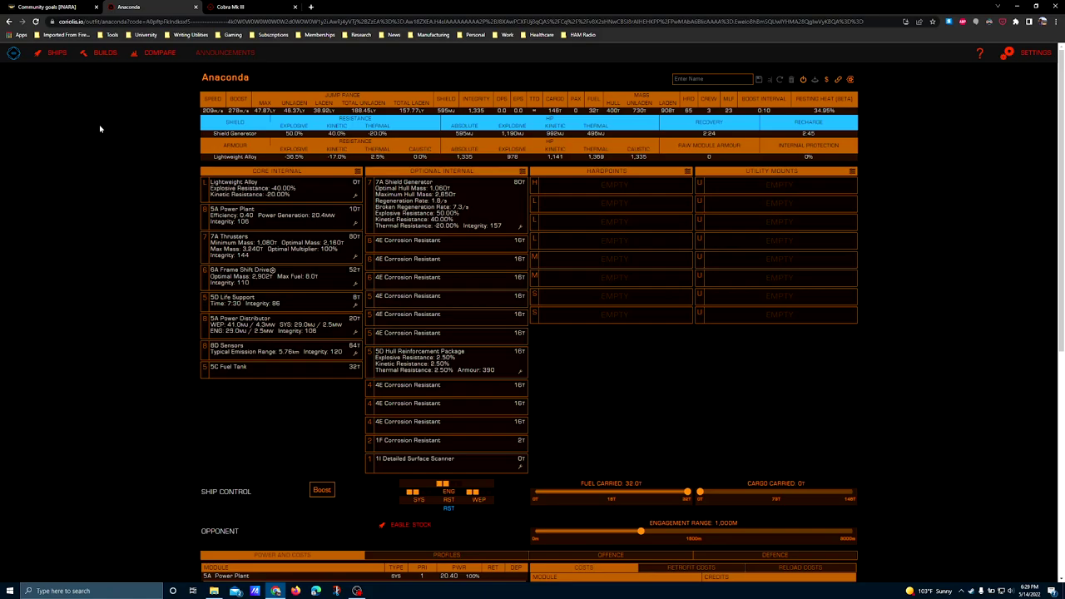
{"action": "left_click", "coordinate": [230, 6]}
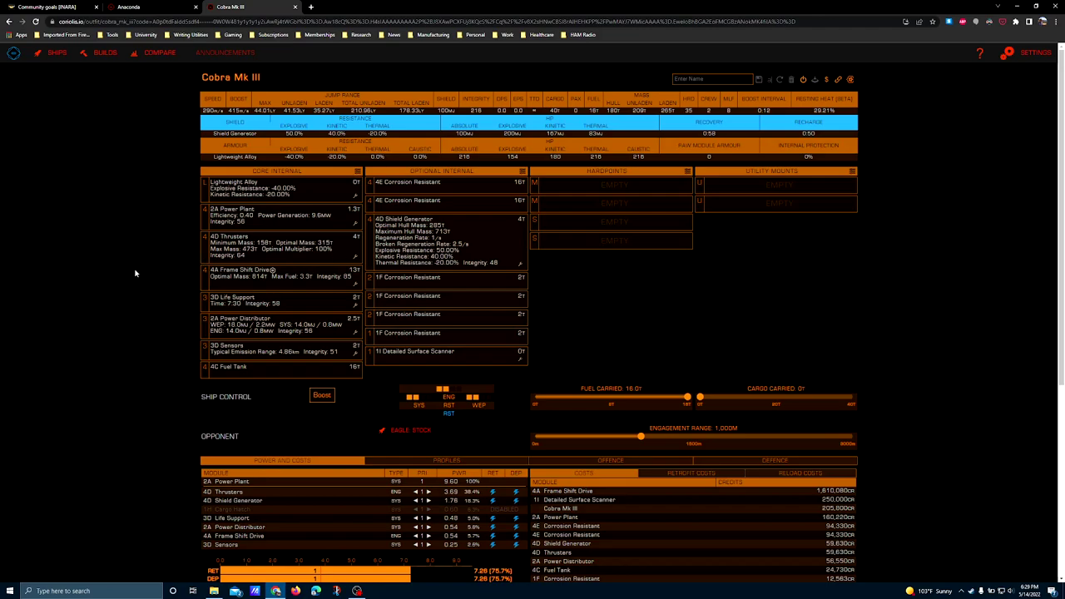
{"action": "scroll", "coordinate": [152, 282], "scroll_direction": "down", "scroll_amount": 1}
{"action": "scroll", "coordinate": [152, 282], "scroll_direction": "up", "scroll_amount": 1}
{"action": "key", "text": "ctrl+shift+Tab"}
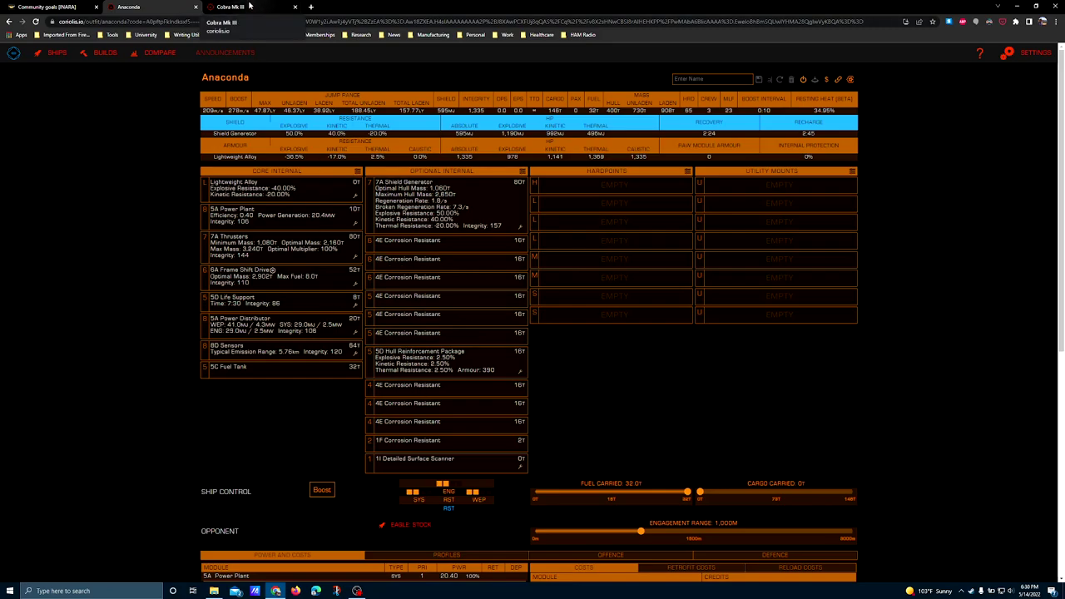
{"action": "left_click", "coordinate": [248, 7]}
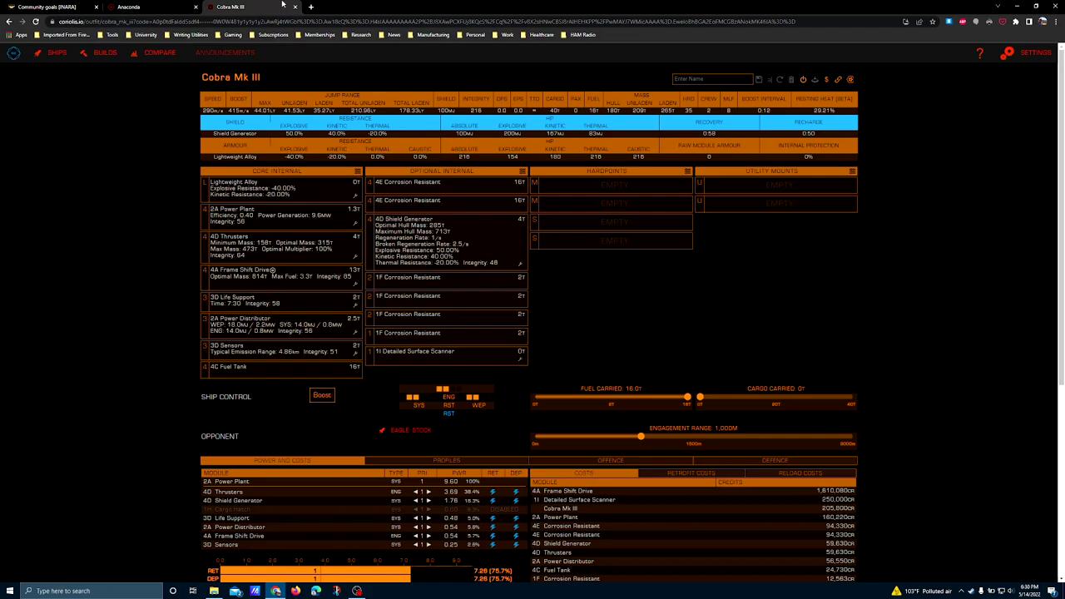
Step: Examine the engineering modifications on the Anaconda's 6A Frame Shift Drive, then close them
{"action": "left_click", "coordinate": [158, 6]}
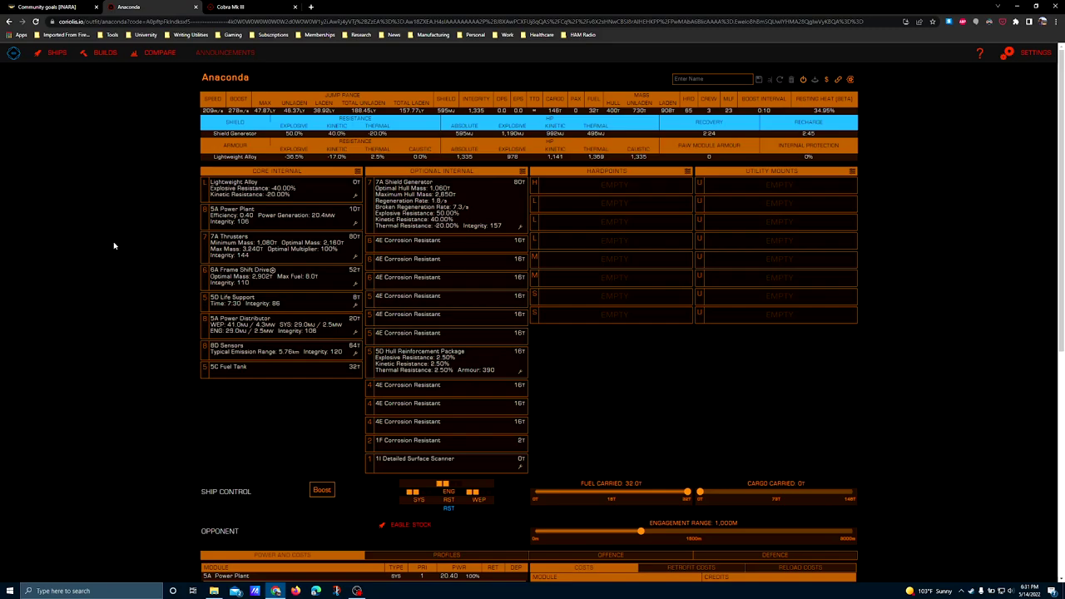
{"action": "left_click", "coordinate": [355, 287]}
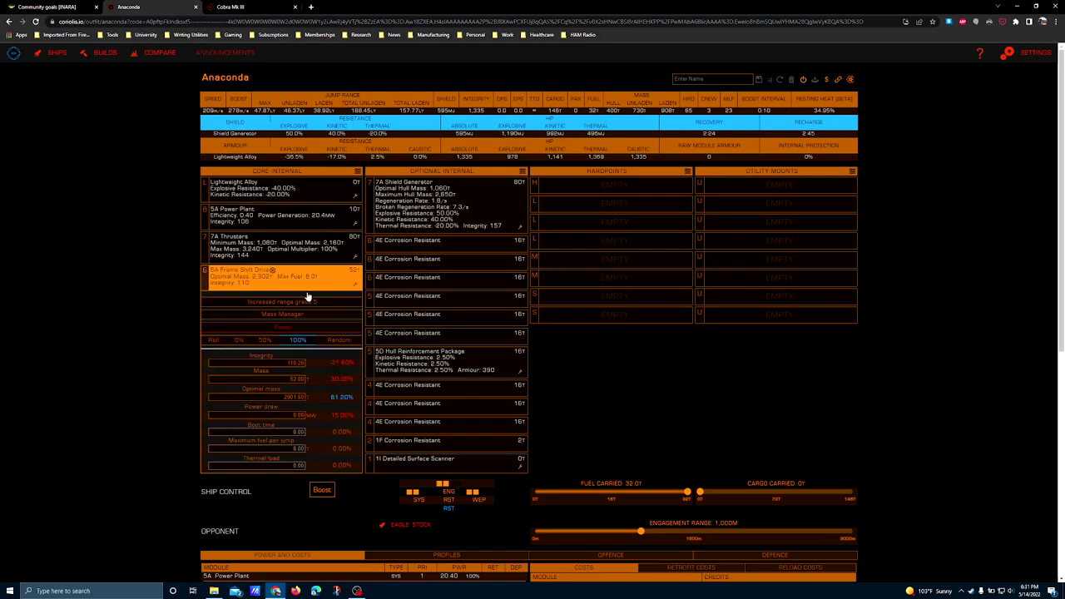
{"action": "left_click", "coordinate": [153, 321]}
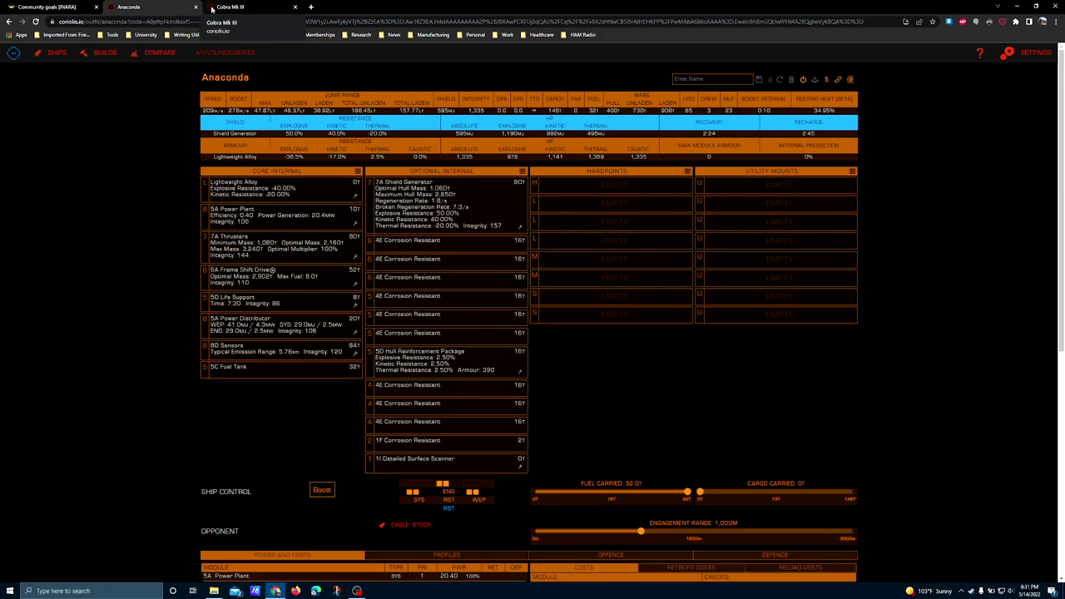
Step: Compare the summary statistics of the Cobra Mk III build against those of the Anaconda build
{"action": "left_click", "coordinate": [248, 10]}
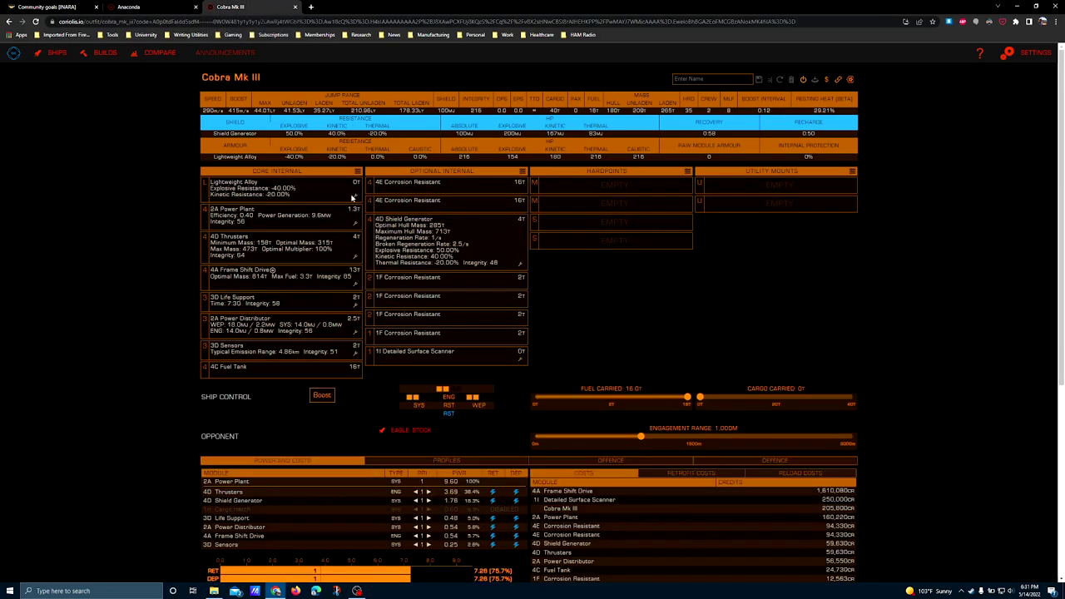
{"action": "left_click", "coordinate": [172, 10]}
{"action": "left_click", "coordinate": [246, 9]}
{"action": "left_click", "coordinate": [158, 7]}
{"action": "left_click", "coordinate": [236, 10]}
{"action": "left_click", "coordinate": [166, 8]}
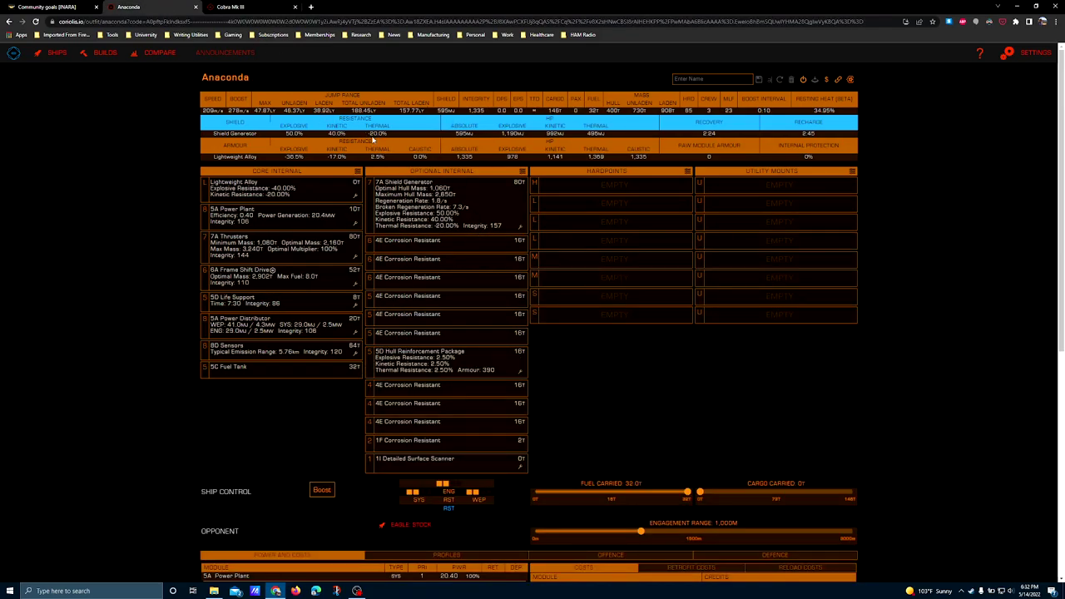
Step: Check the total cost and insurance of the Cobra Mk III build in its module cost breakdown
{"action": "left_click", "coordinate": [243, 8]}
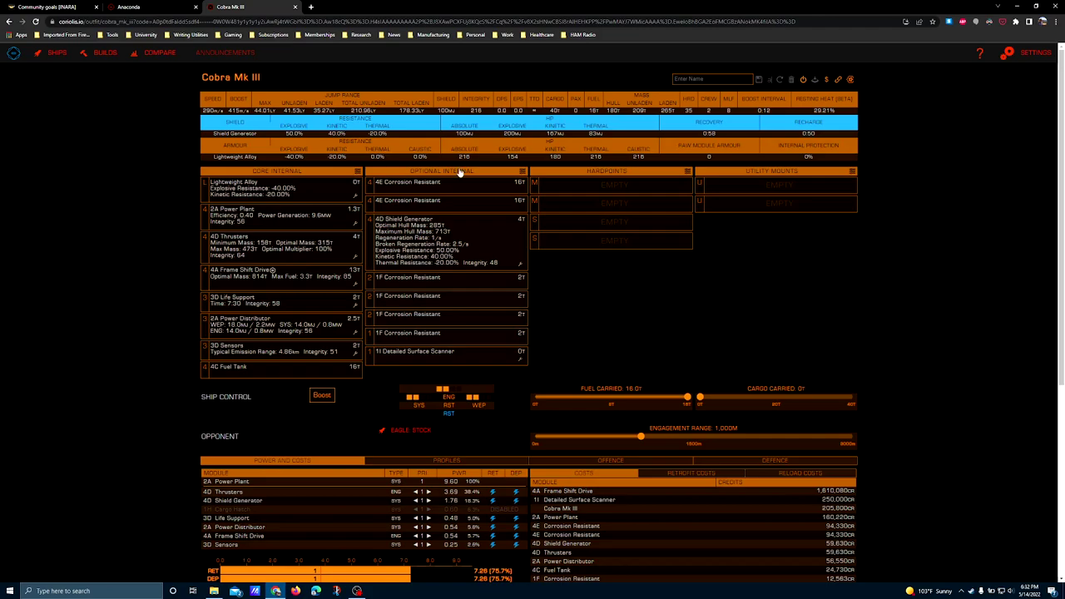
{"action": "scroll", "coordinate": [493, 241], "scroll_direction": "down", "scroll_amount": 3}
{"action": "scroll", "coordinate": [782, 404], "scroll_direction": "up", "scroll_amount": 3}
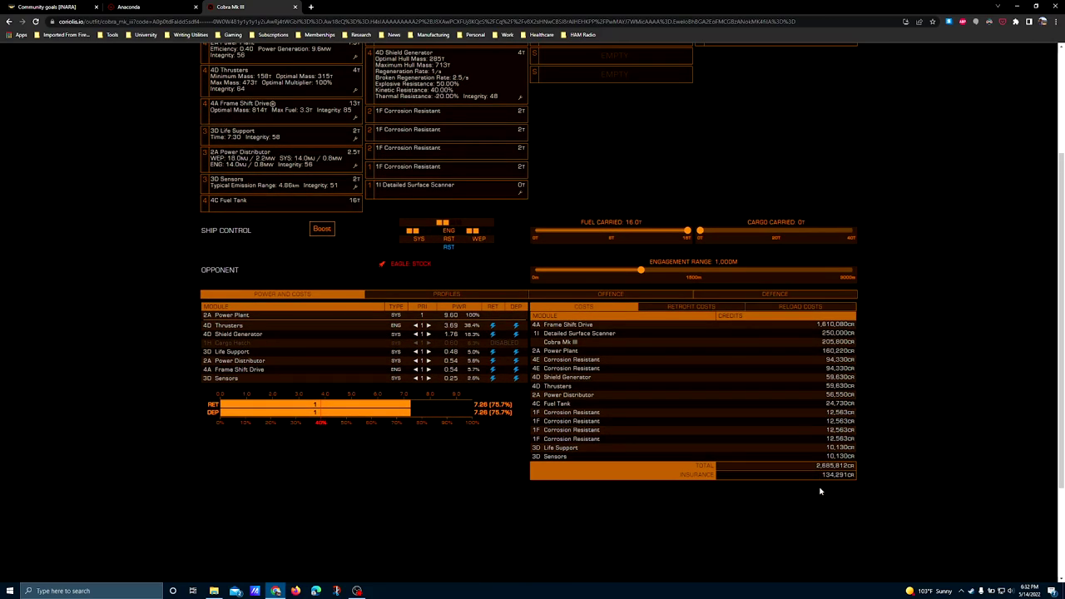
{"action": "scroll", "coordinate": [434, 273], "scroll_direction": "down", "scroll_amount": 3}
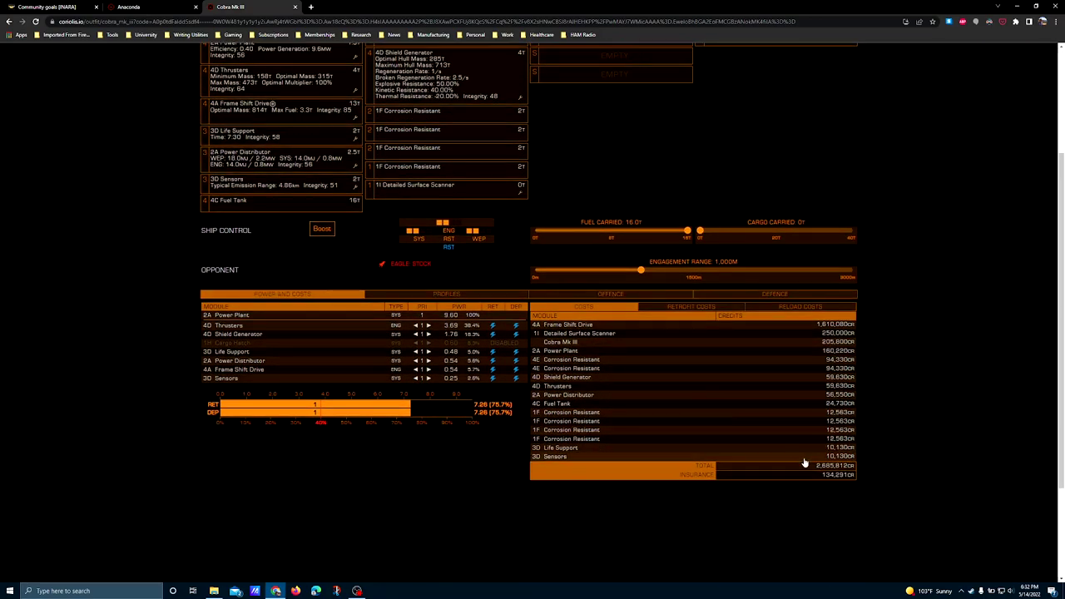
{"action": "scroll", "coordinate": [291, 141], "scroll_direction": "up", "scroll_amount": 4}
Step: Check the total cost and insurance of the Anaconda build in its module cost breakdown
{"action": "left_click", "coordinate": [152, 6]}
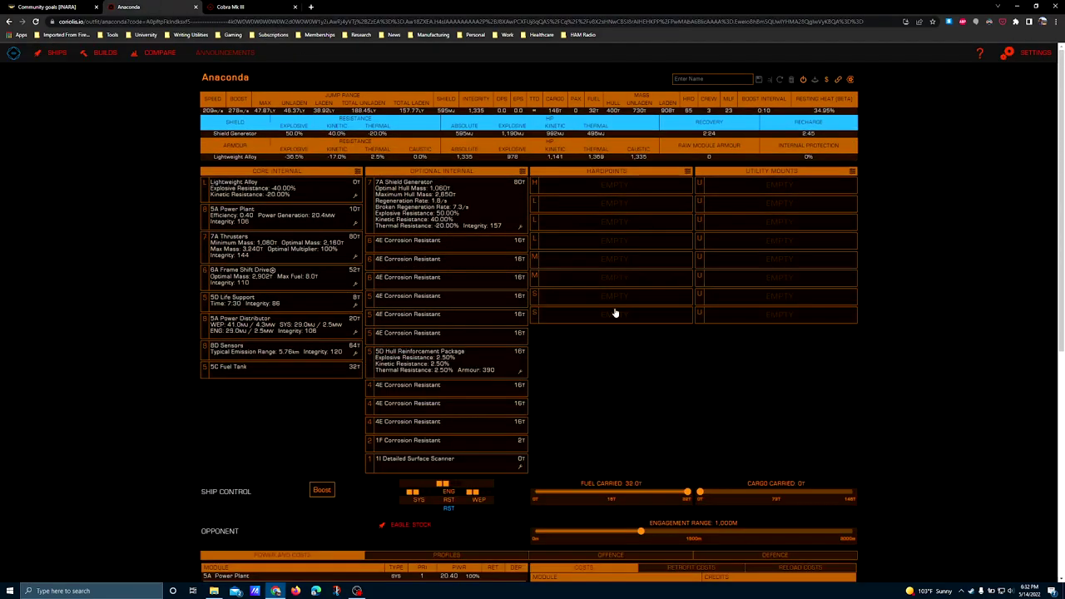
{"action": "scroll", "coordinate": [739, 409], "scroll_direction": "down", "scroll_amount": 5}
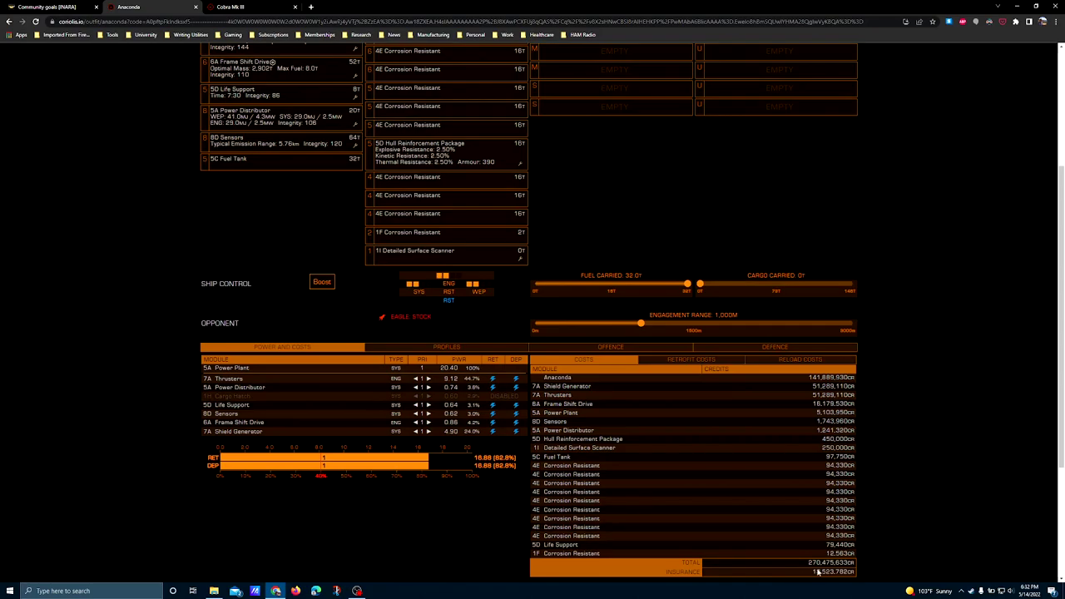
{"action": "scroll", "coordinate": [808, 441], "scroll_direction": "up", "scroll_amount": 5}
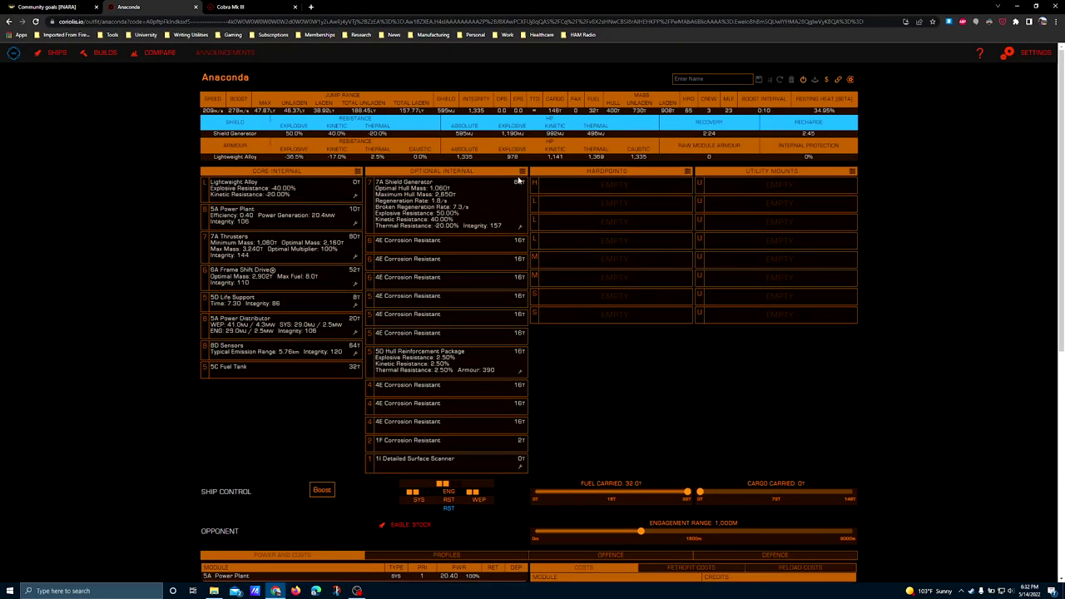
Step: Replace the Cobra Mk III's thrusters with the 4A Thrusters
{"action": "left_click", "coordinate": [247, 8]}
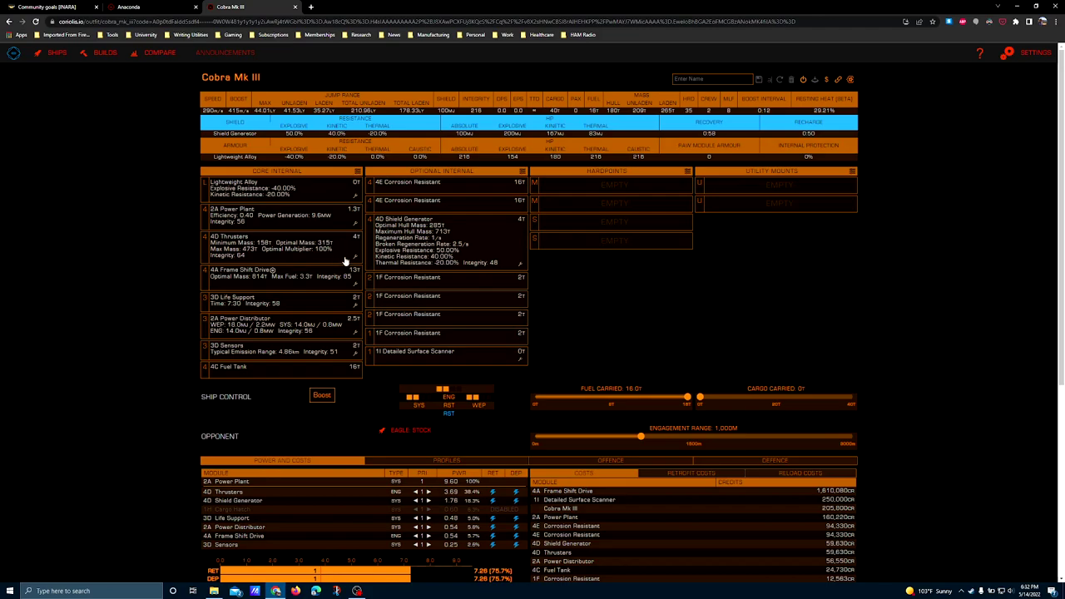
{"action": "left_click", "coordinate": [293, 250]}
{"action": "left_click", "coordinate": [253, 281]}
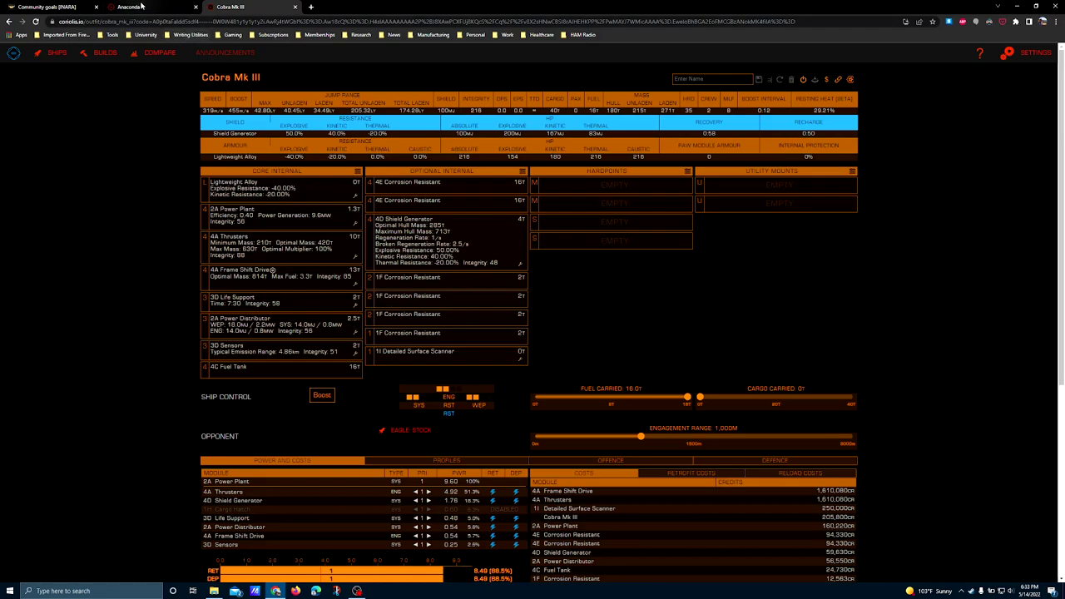
Step: Review the Anaconda build again, from its core modules down to its power and costs
{"action": "left_click", "coordinate": [142, 7]}
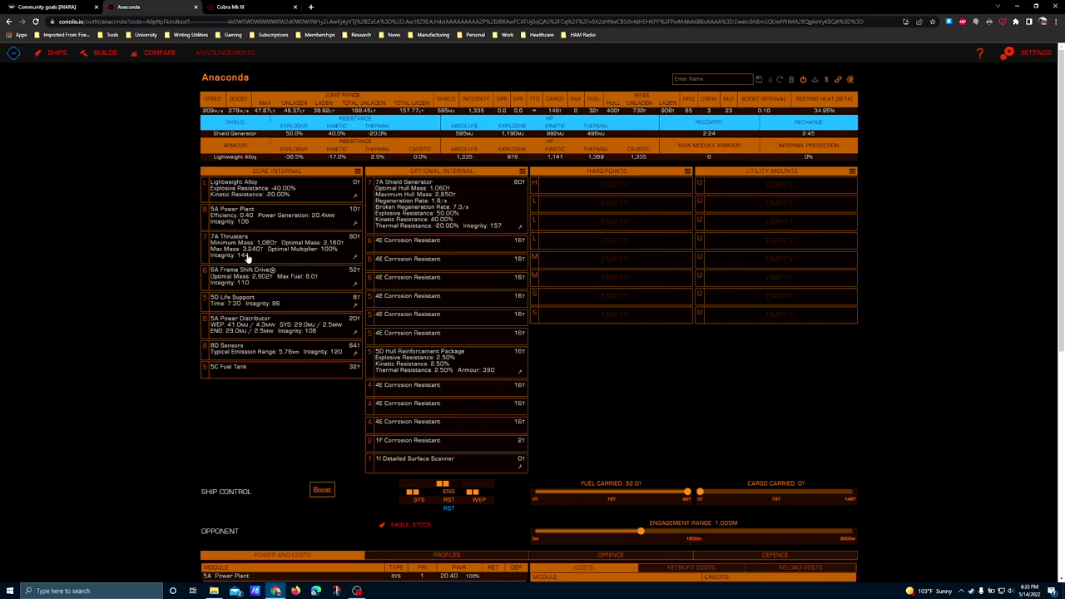
{"action": "scroll", "coordinate": [449, 238], "scroll_direction": "down", "scroll_amount": 3}
{"action": "scroll", "coordinate": [438, 308], "scroll_direction": "down", "scroll_amount": 2}
{"action": "scroll", "coordinate": [499, 333], "scroll_direction": "up", "scroll_amount": 8}
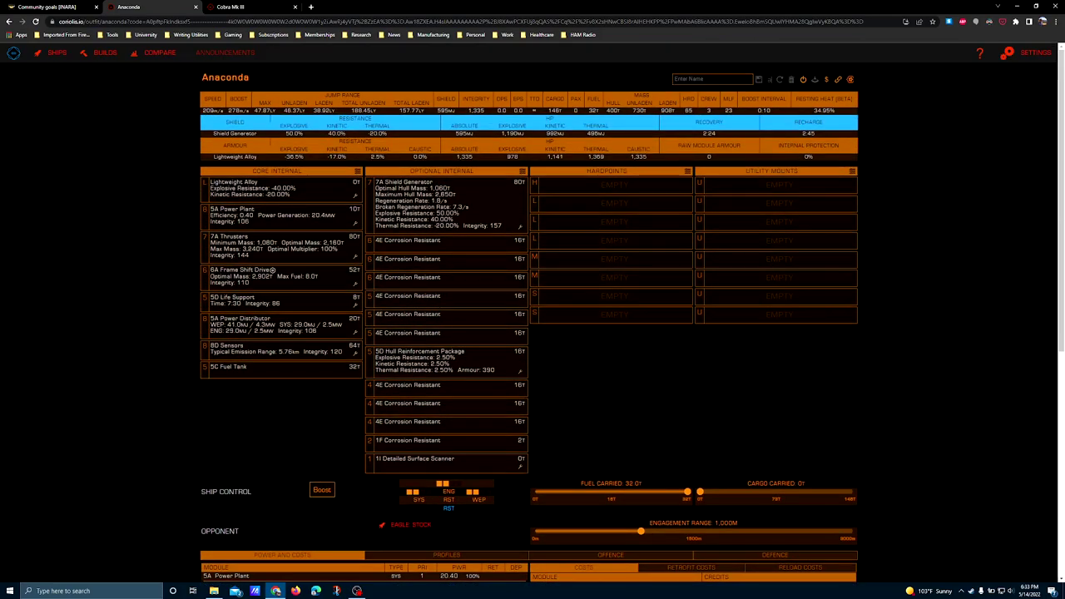